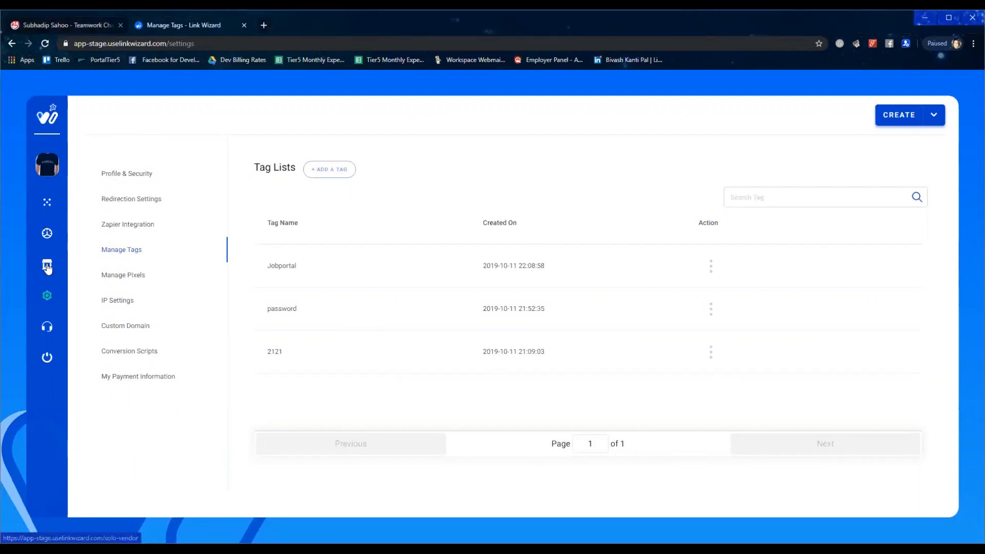
Go to the links dashboard and then into the account settings
left_click(47, 232)
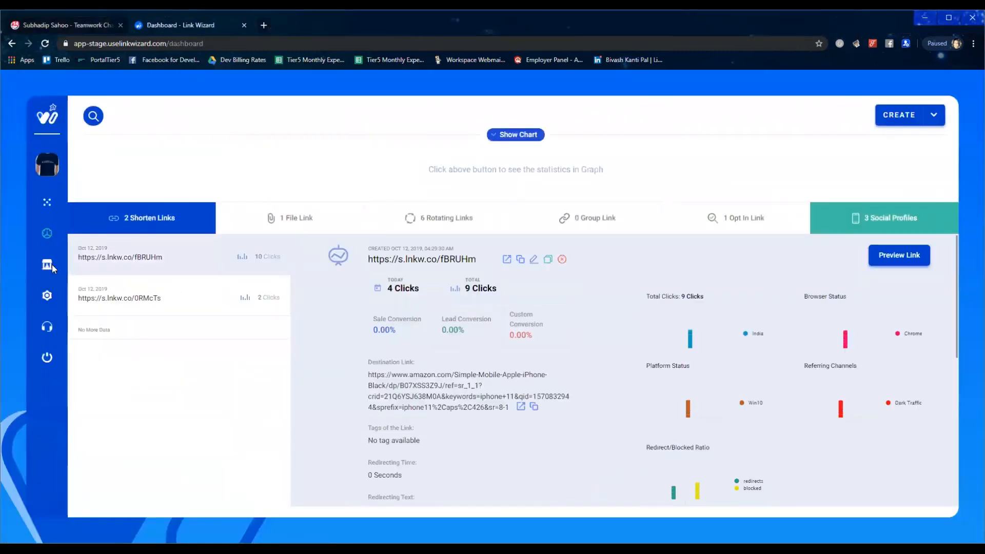
left_click(48, 296)
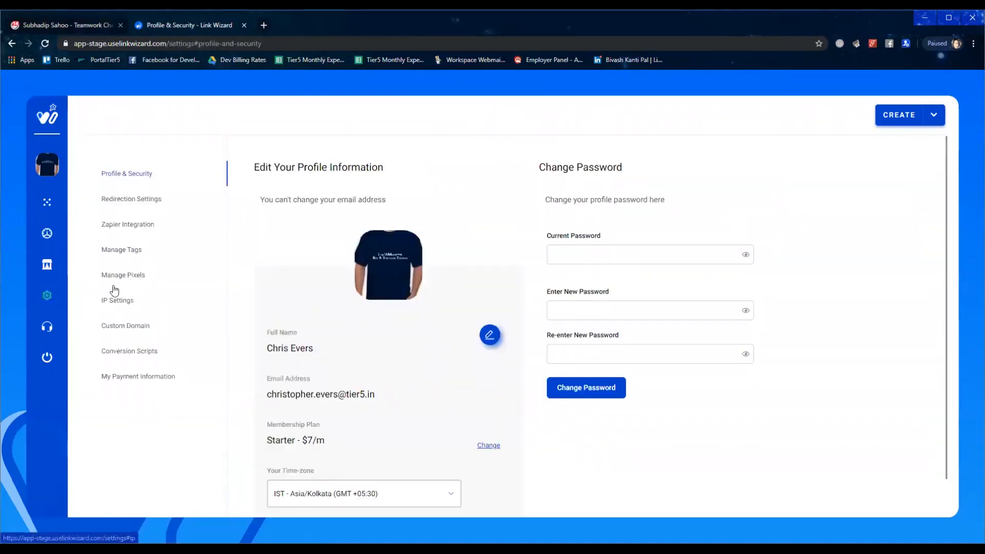
Create a new tag named 'Chris' in Manage Tags and show its row actions
left_click(121, 249)
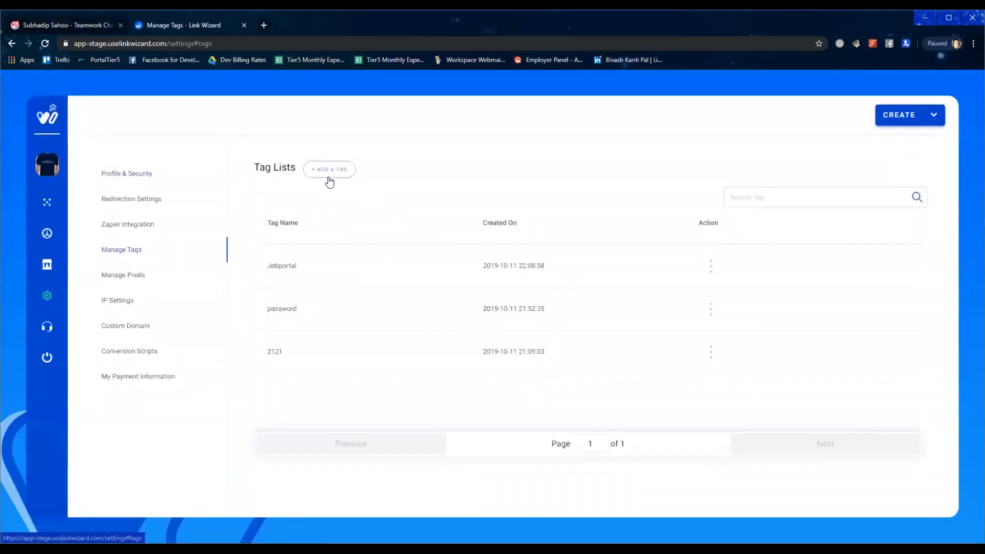
left_click(329, 171)
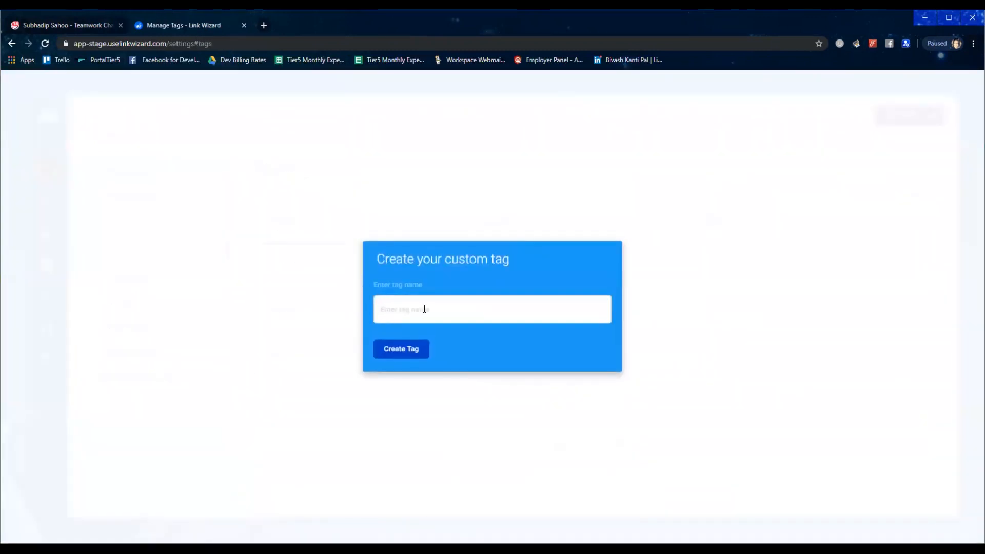
left_click(424, 307)
type("Chris")
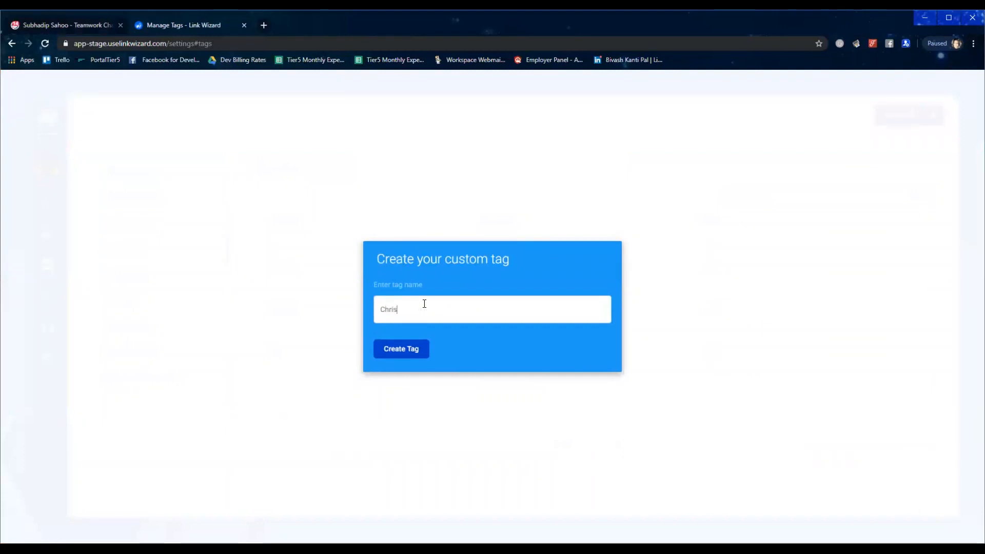
left_click(408, 352)
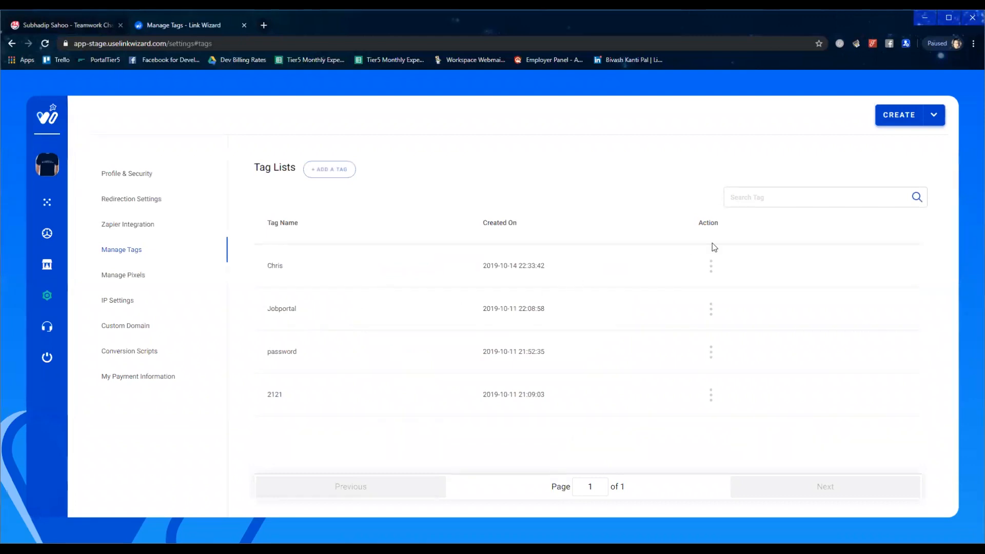
left_click(710, 267)
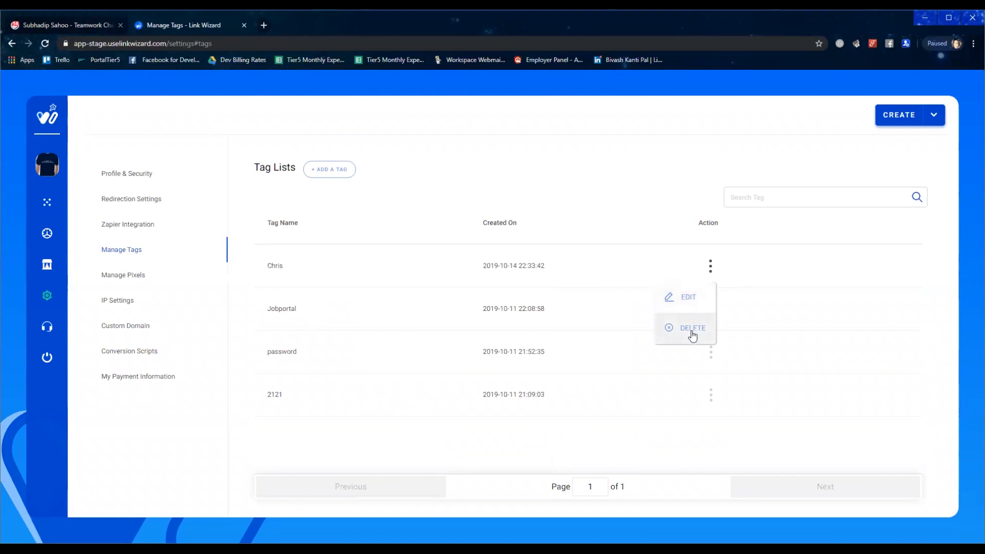
left_click(933, 115)
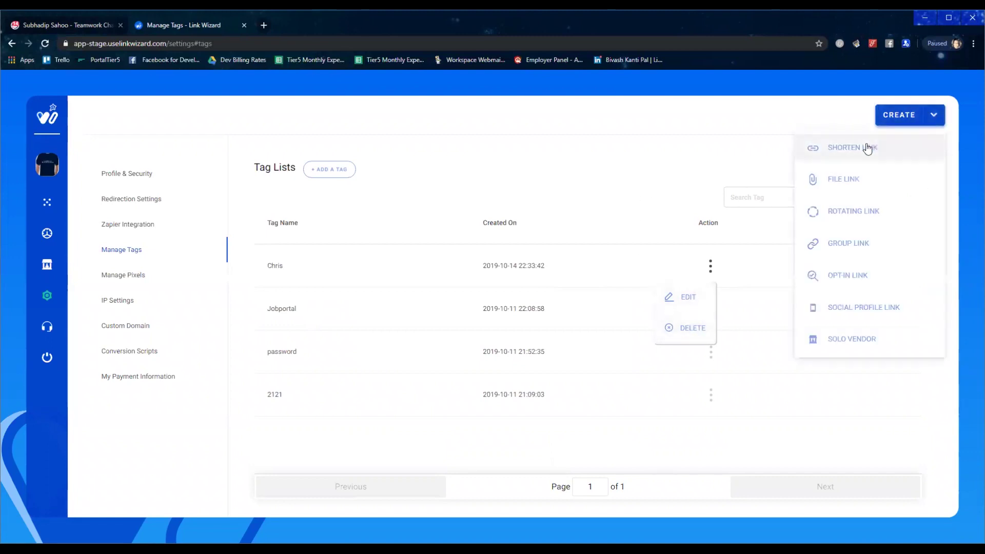
left_click(844, 179)
scroll(664, 374, "down", 1)
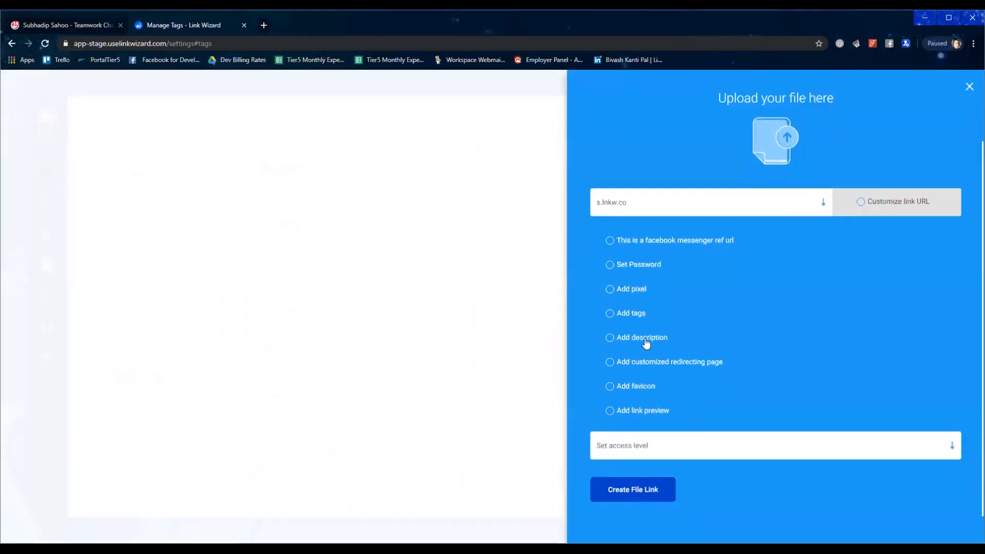
left_click(610, 315)
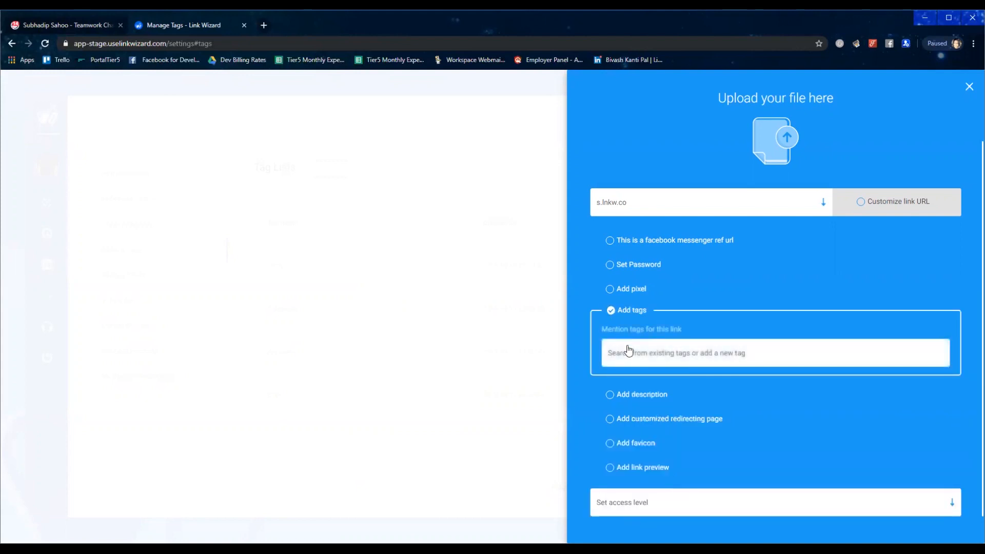
left_click(630, 353)
type("ch")
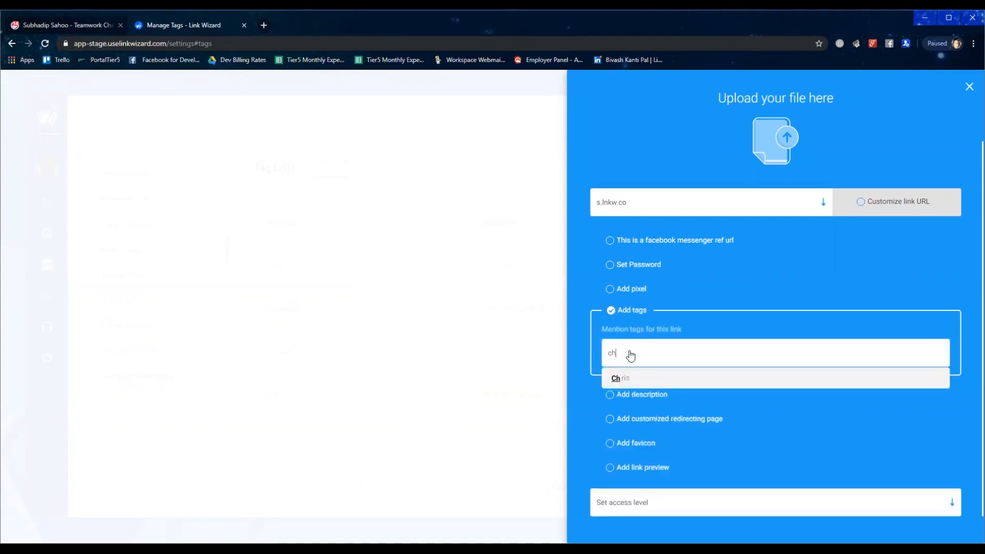
left_click(620, 379)
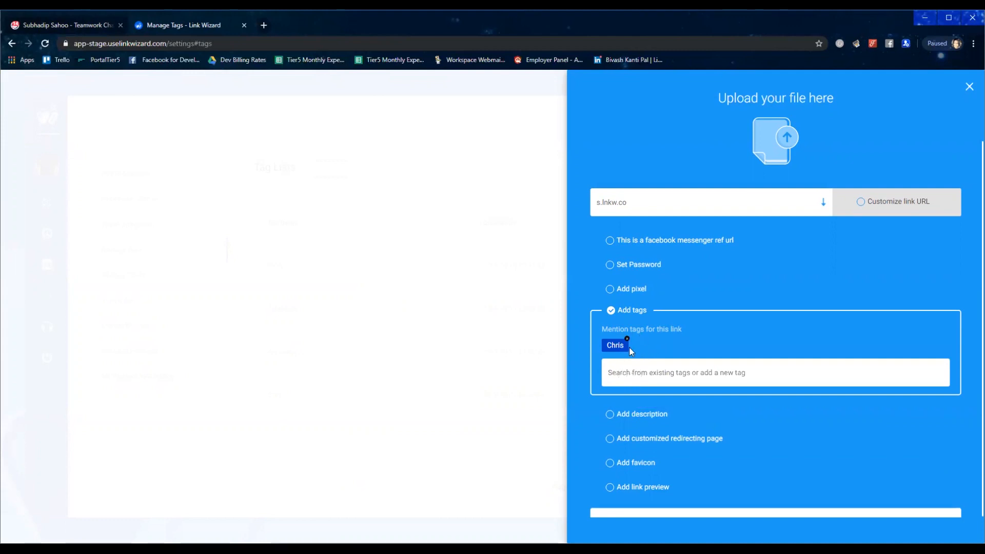
left_click(627, 344)
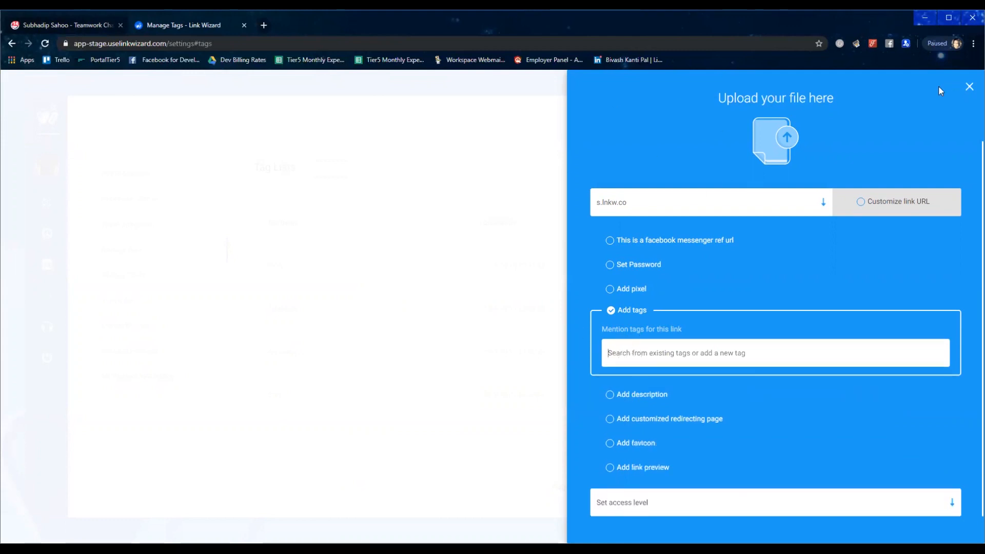
left_click(969, 87)
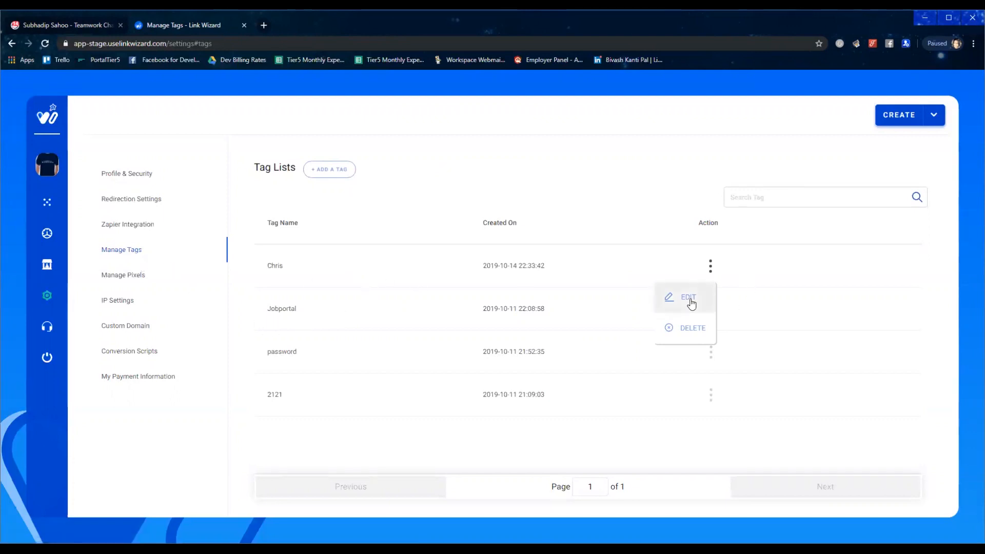
left_click(493, 312)
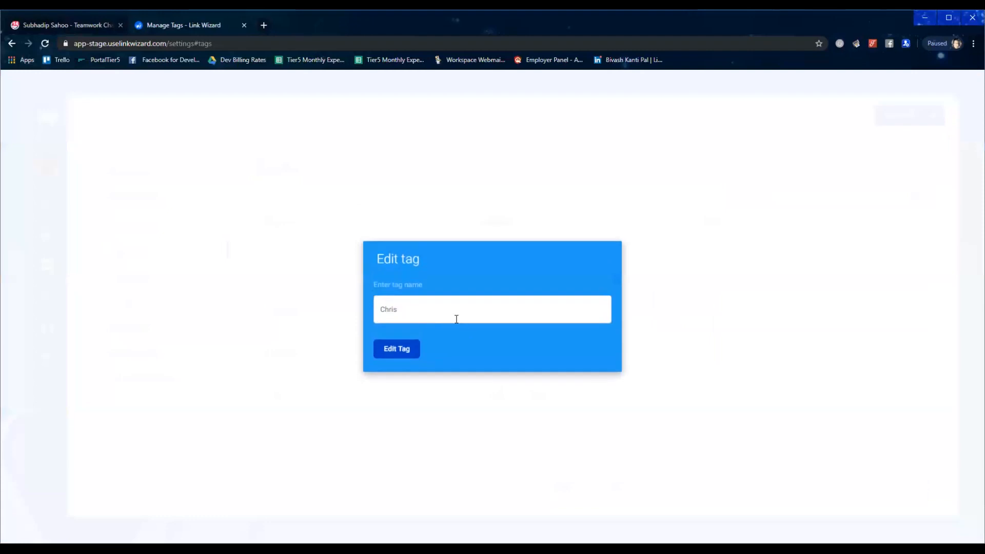
left_click(444, 309)
type("Evers")
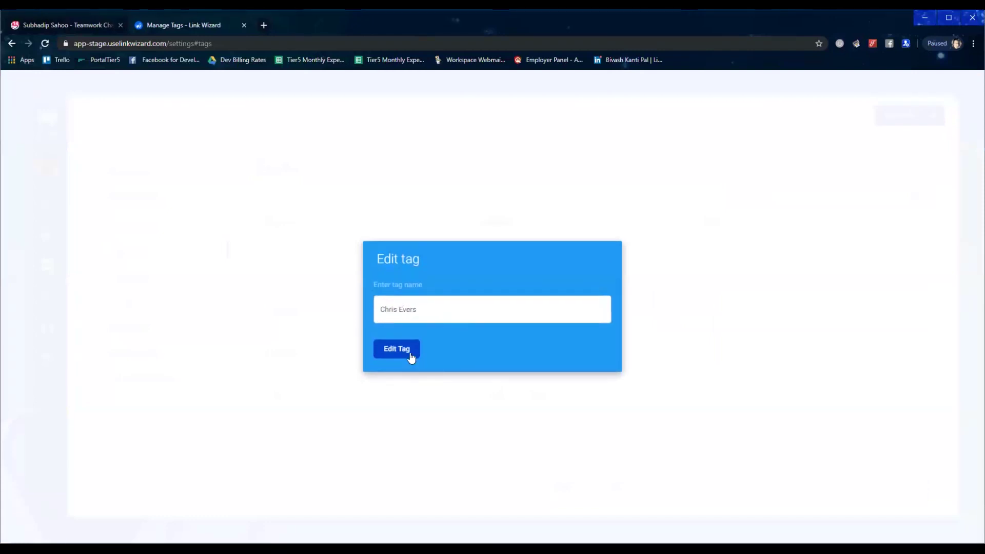
left_click(409, 353)
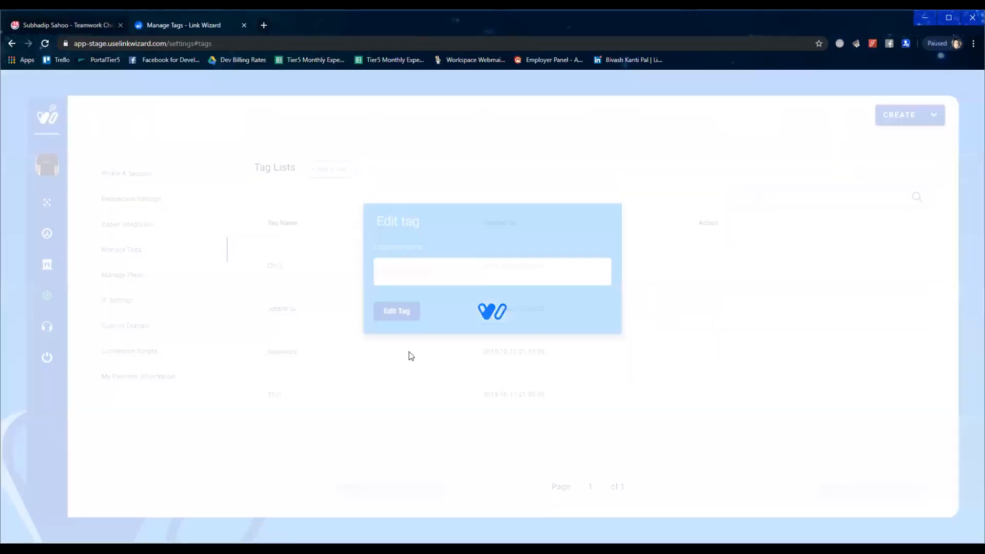
left_click(710, 267)
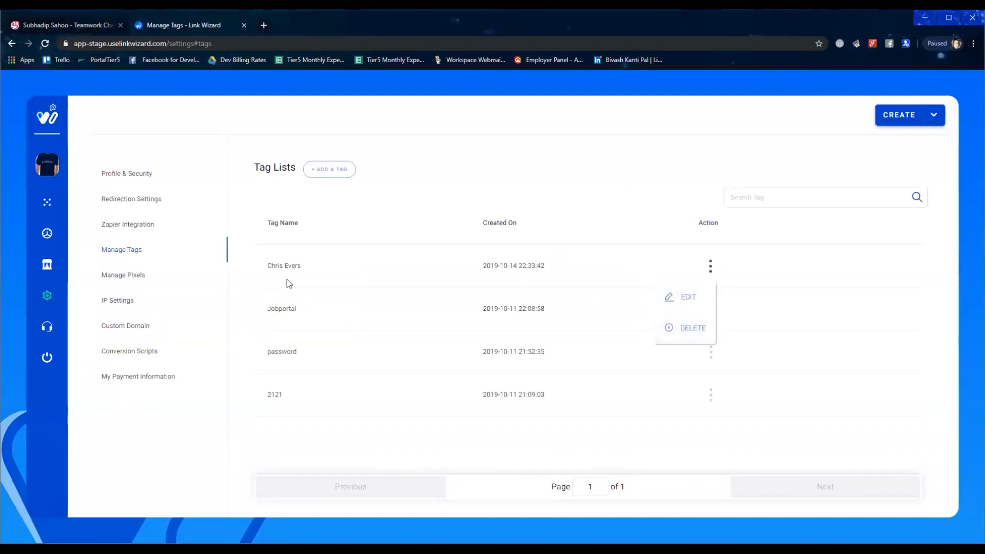
left_click(934, 115)
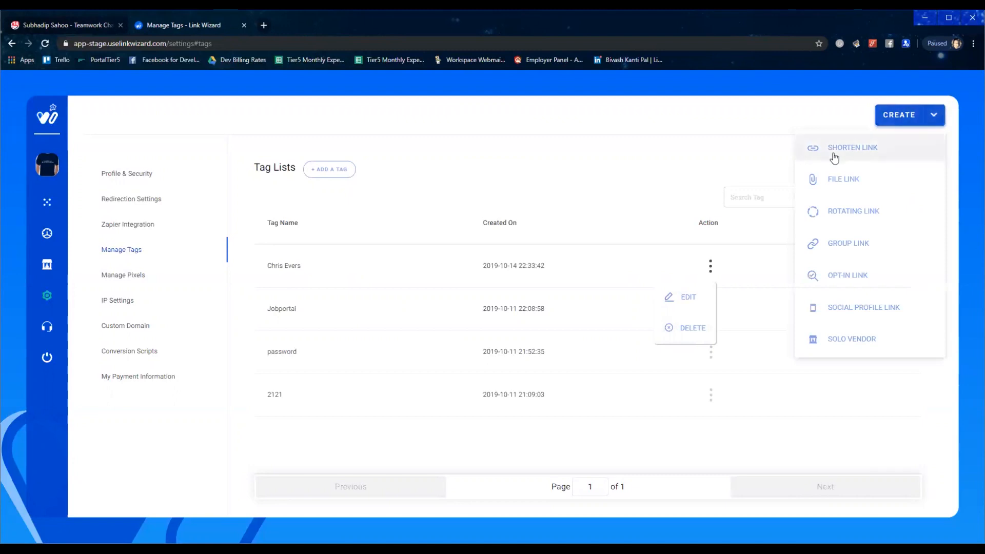
left_click(834, 157)
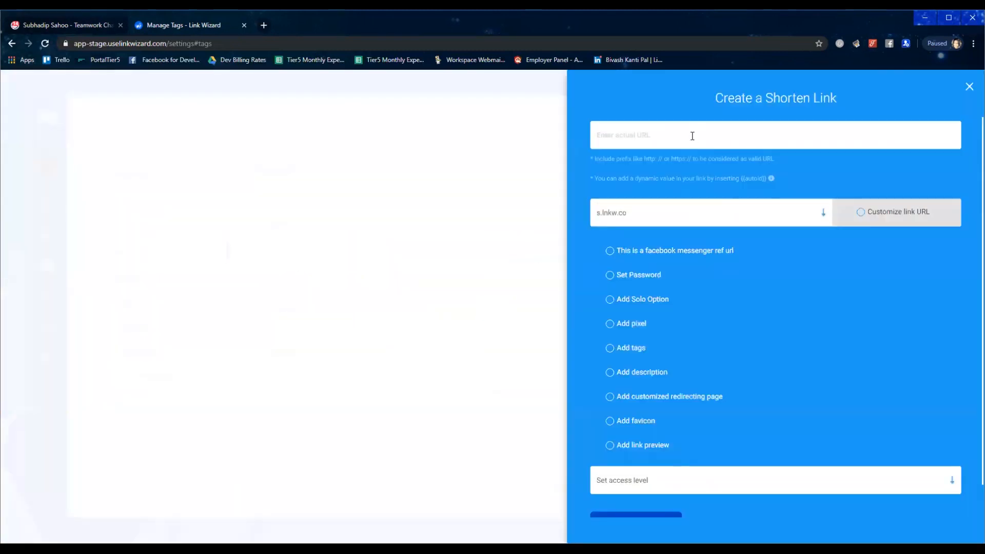
scroll(690, 292, "down", 1)
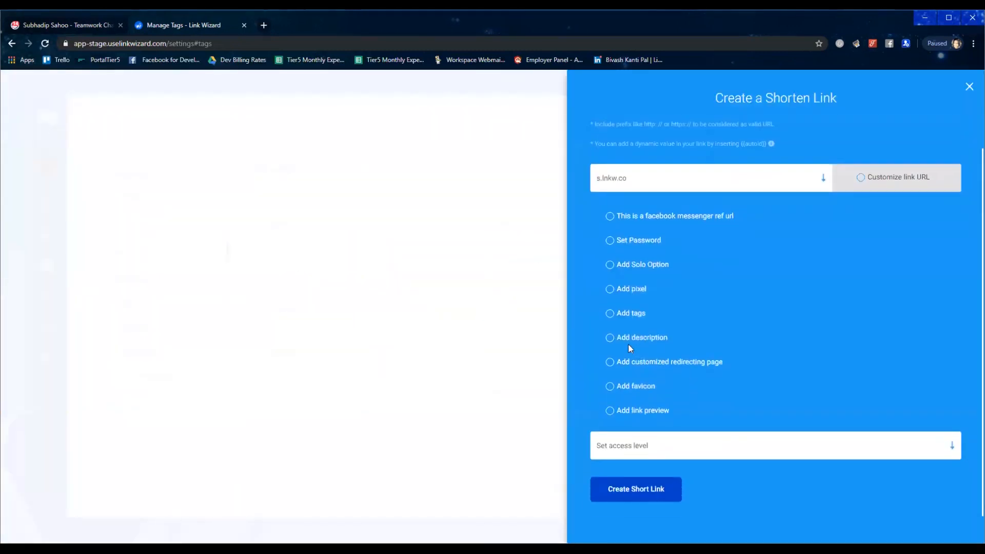
left_click(610, 313)
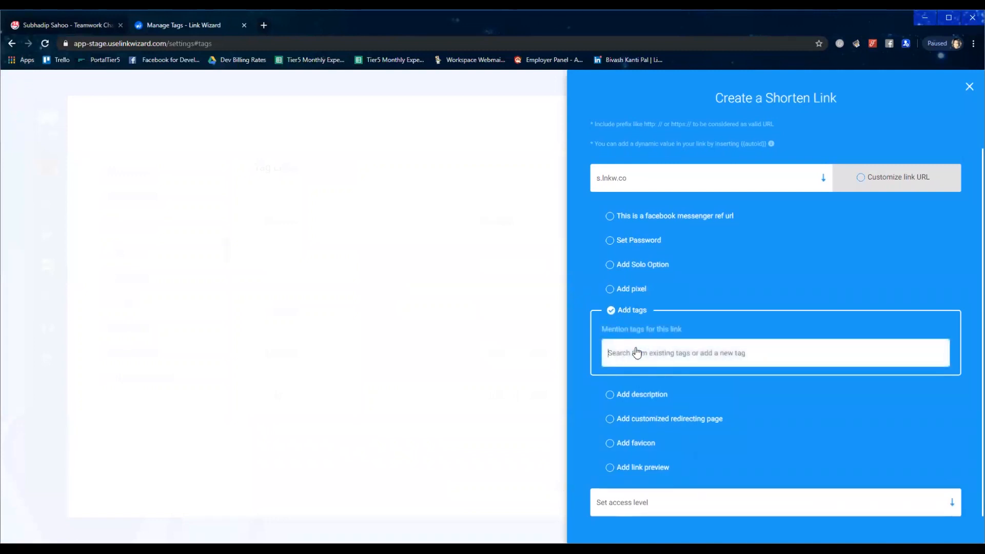
type("ch")
left_click(633, 377)
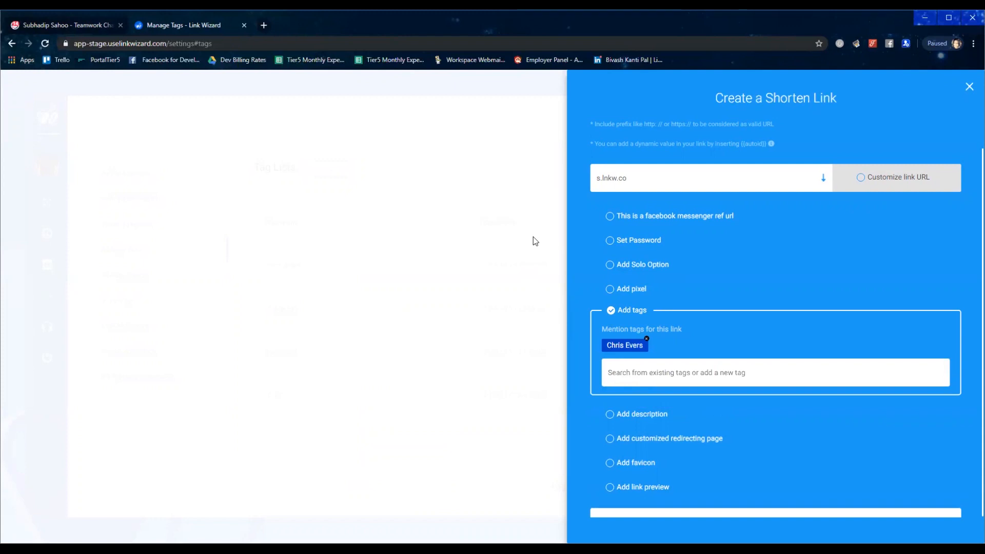
left_click(969, 86)
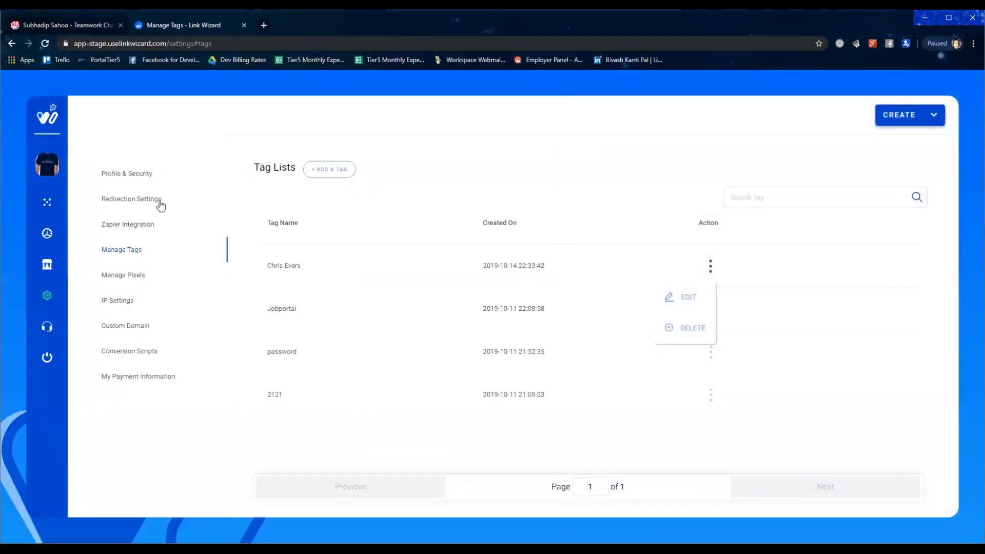